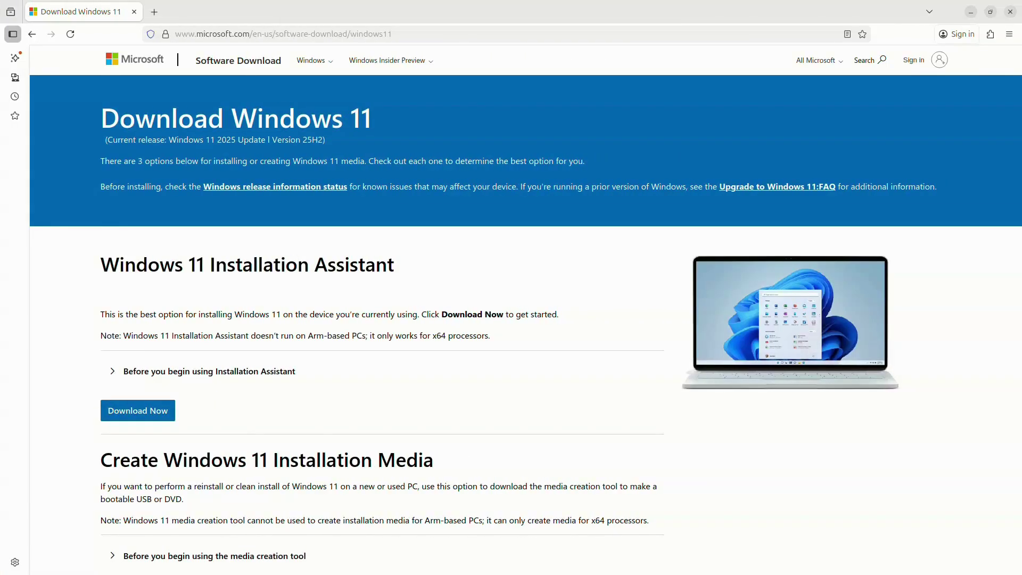
- Select the Windows 11 multi-edition x64 ISO download and confirm it
{"action": "scroll", "coordinate": [511, 309], "scroll_direction": "down", "scroll_amount": 7}
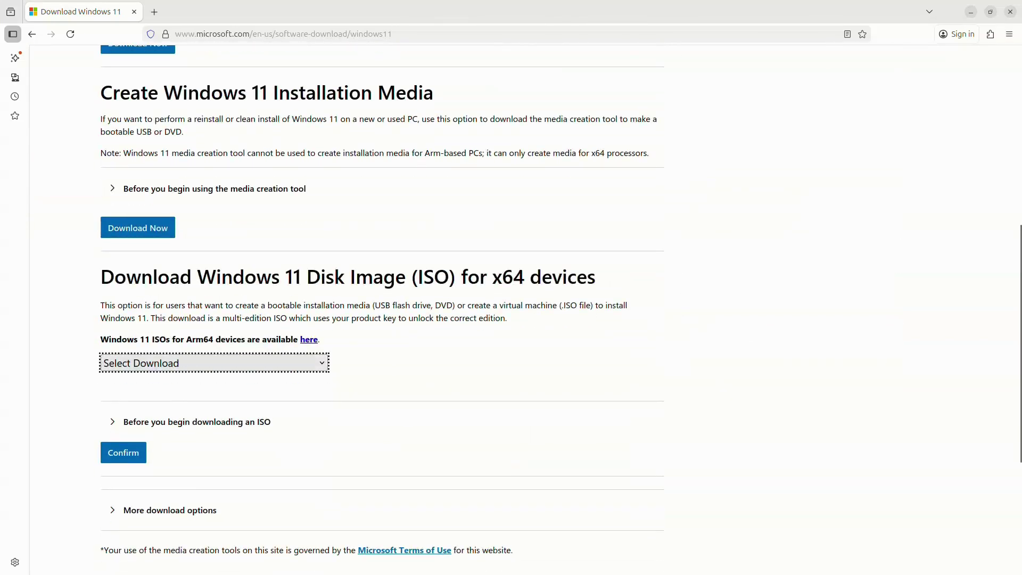
{"action": "key", "text": "alt+Down"}
{"action": "key", "text": "Down"}
{"action": "key", "text": "Return"}
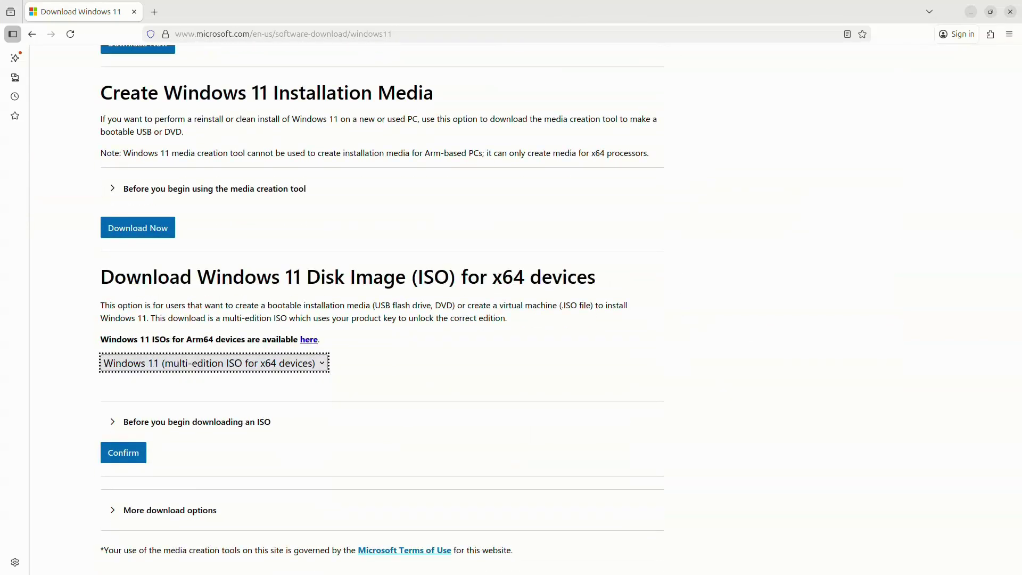
{"action": "key", "text": "Tab"}
{"action": "key", "text": "Tab"}
{"action": "key", "text": "Return"}
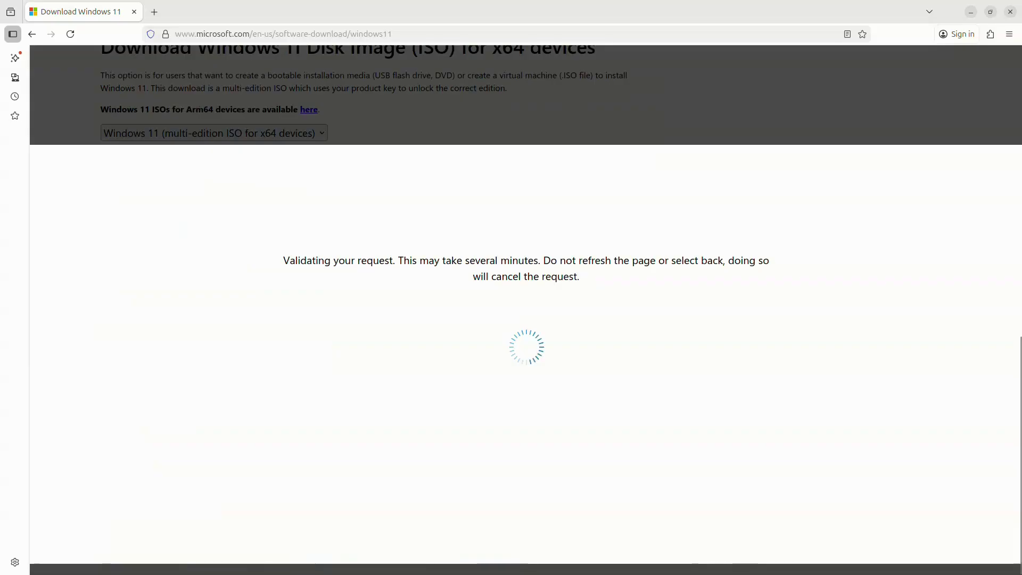
- Choose English (United States) as product language, confirm, and start the 64-bit ISO download
{"action": "key", "text": "alt+Down"}
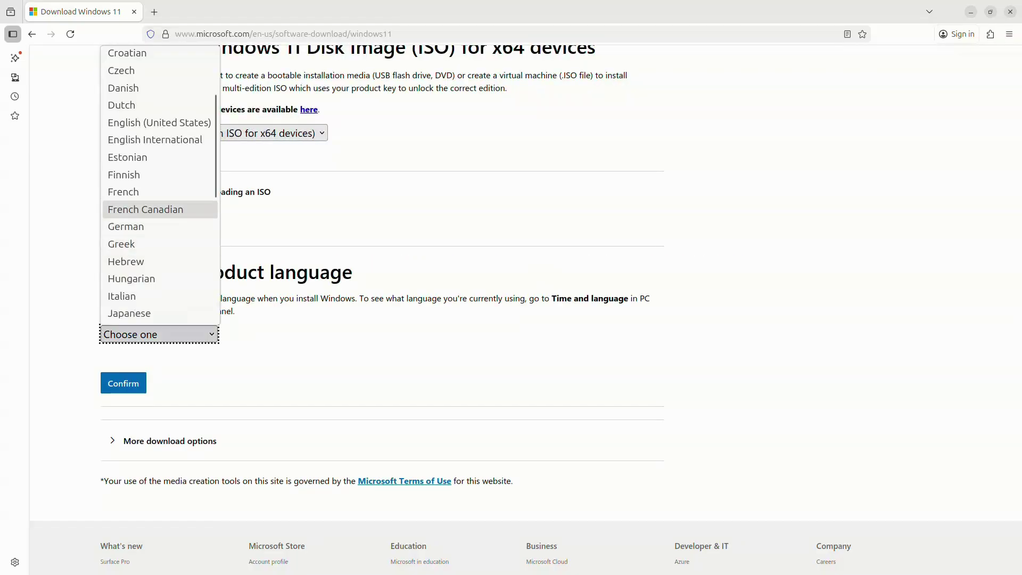
{"action": "key", "text": "Up"}
{"action": "key", "text": "Up"}
{"action": "key", "text": "Up"}
{"action": "key", "text": "Up"}
{"action": "key", "text": "Up"}
{"action": "key", "text": "Return"}
{"action": "key", "text": "Tab"}
{"action": "key", "text": "Return"}
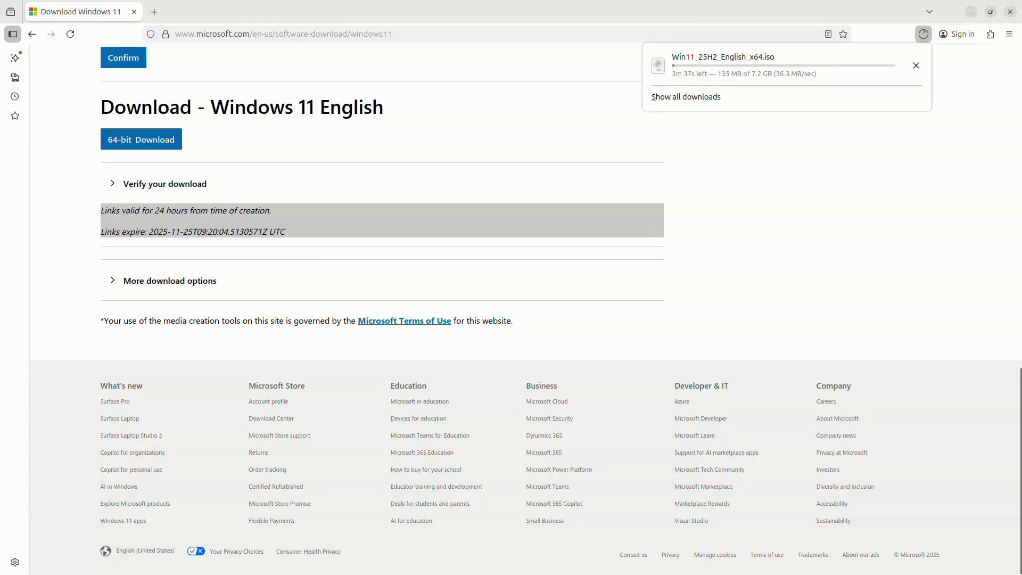
{"action": "key", "text": "Escape"}
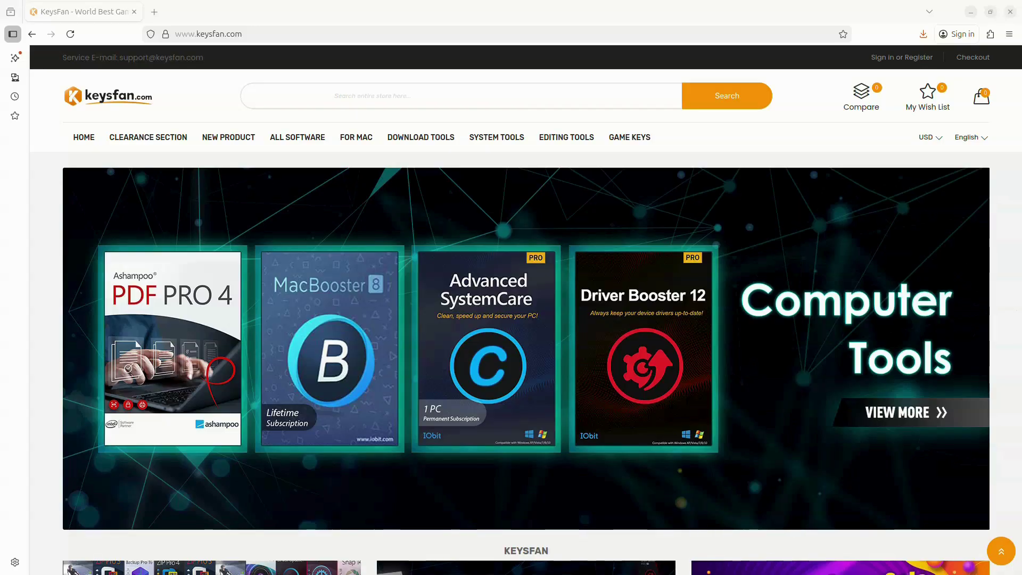
- Search the store for 'windows 11' and open the Win 11 Pro Key - 1 PC listing
{"action": "left_click", "coordinate": [461, 96]}
{"action": "type", "text": "windows 11"}
{"action": "key", "text": "Return"}
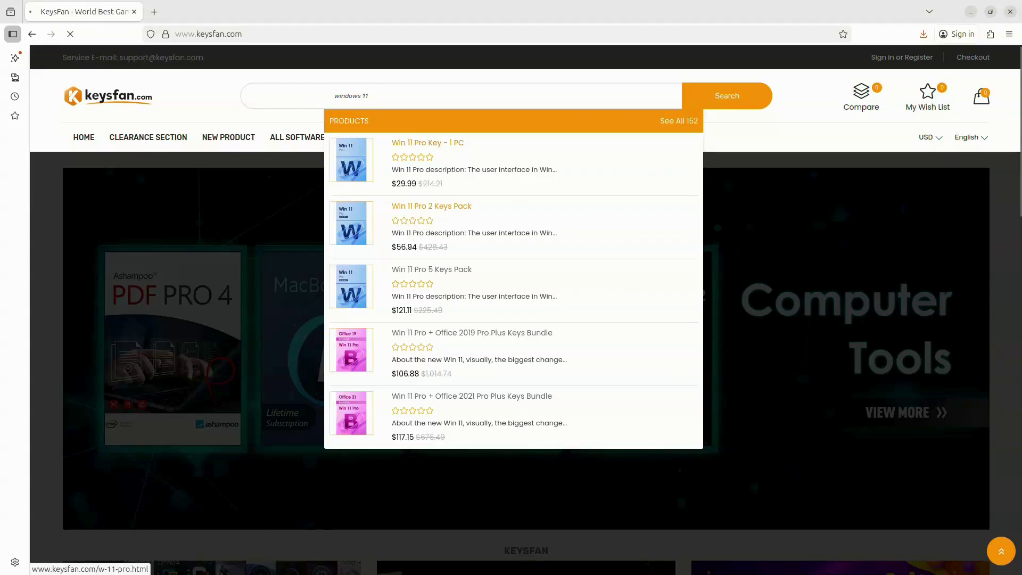
{"action": "left_click", "coordinate": [426, 142]}
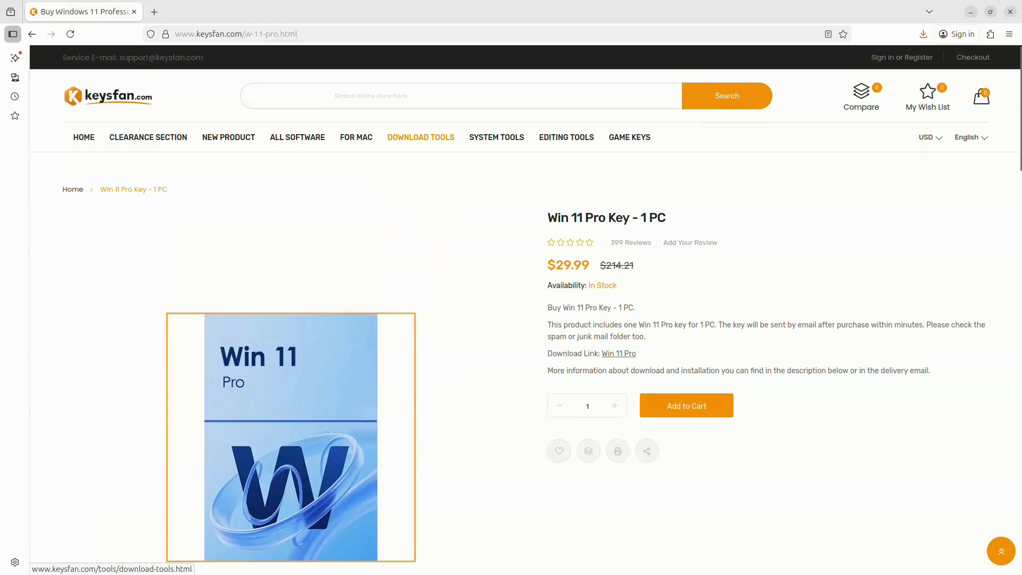
{"action": "scroll", "coordinate": [420, 137], "scroll_direction": "down", "scroll_amount": 2}
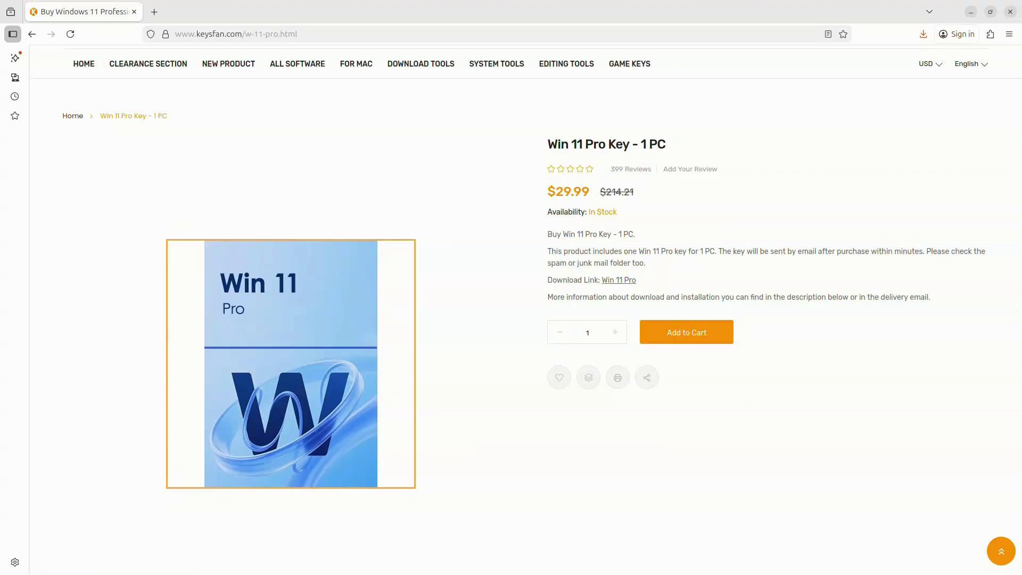
- Search for 'office' and open the Office 2021 Pro Plus - 1 PC product page
{"action": "type", "text": "o"}
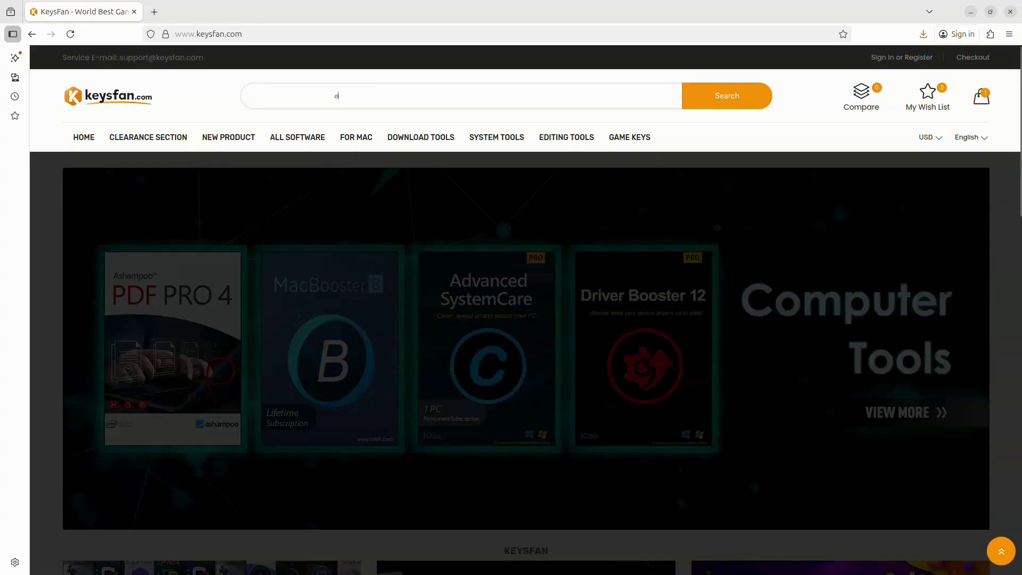
{"action": "type", "text": "ffice"}
{"action": "key", "text": "Return"}
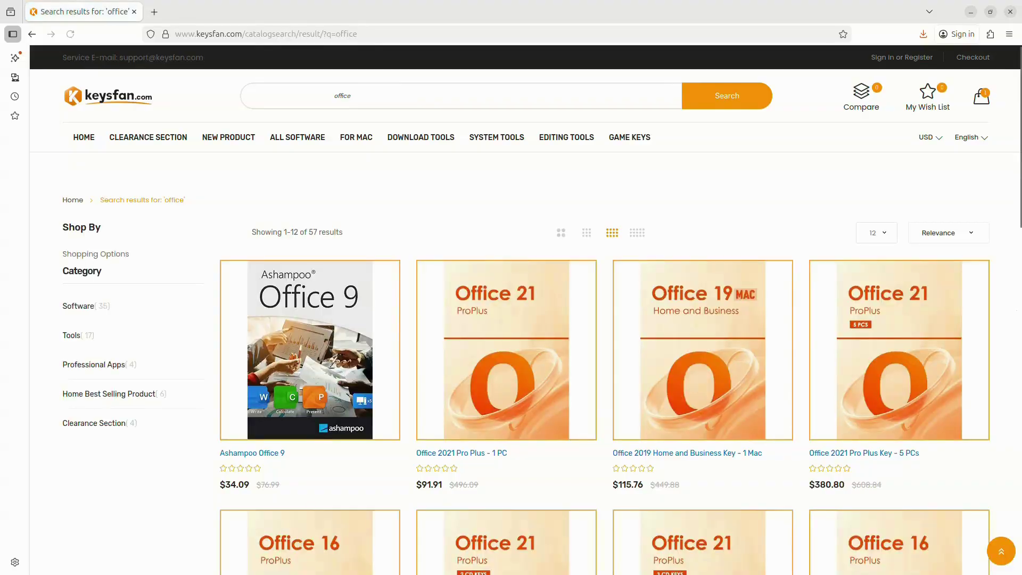
{"action": "left_click", "coordinate": [507, 346]}
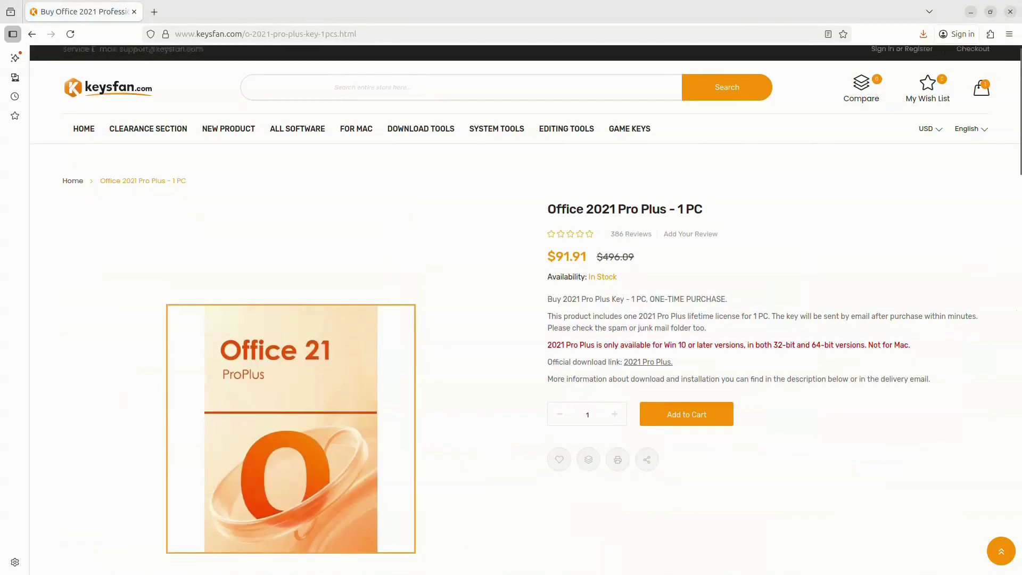
{"action": "scroll", "coordinate": [507, 304], "scroll_direction": "down", "scroll_amount": 3}
{"action": "scroll", "coordinate": [511, 309], "scroll_direction": "up", "scroll_amount": 2}
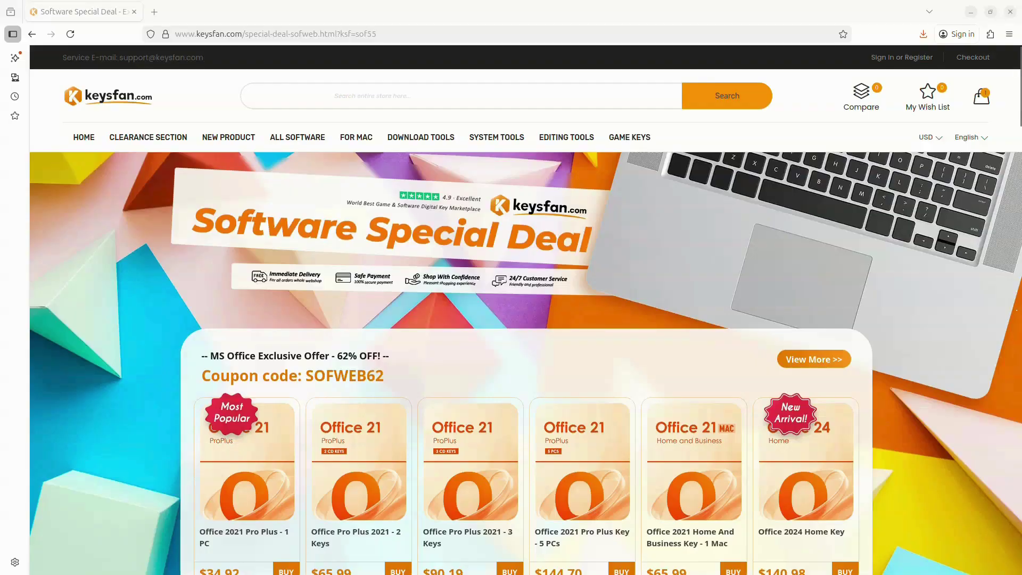
- Add the discounted Win 11 Pro Key - 1 PC from the Special Deal page to the cart and view the cart
{"action": "scroll", "coordinate": [511, 320], "scroll_direction": "down", "scroll_amount": 2}
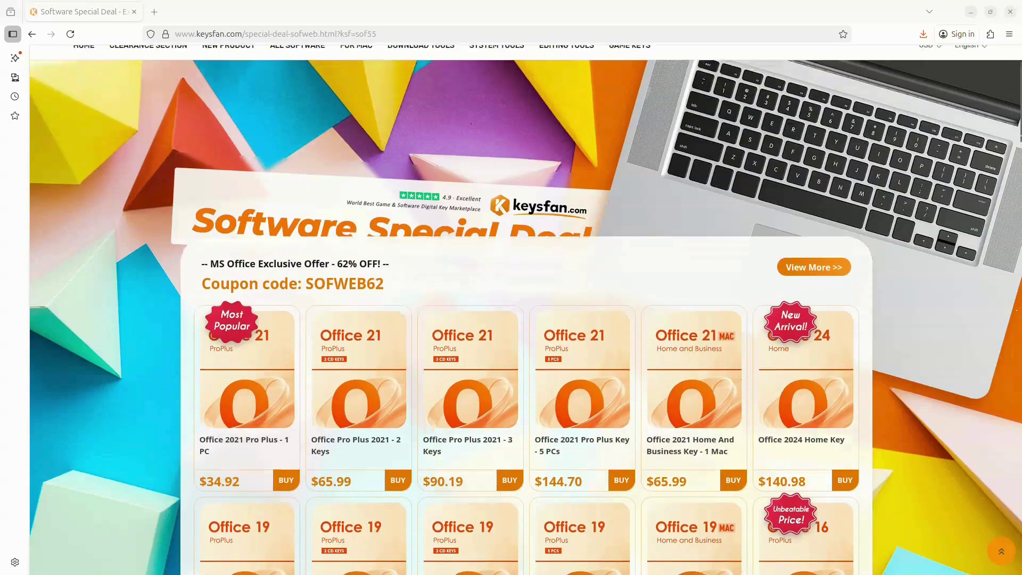
{"action": "scroll", "coordinate": [512, 319], "scroll_direction": "down", "scroll_amount": 3}
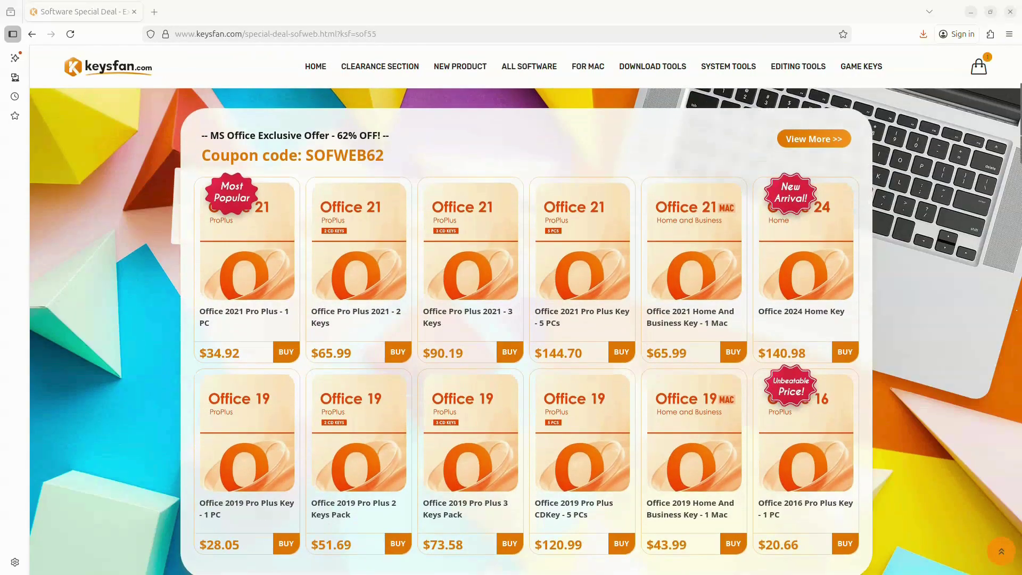
{"action": "scroll", "coordinate": [512, 330], "scroll_direction": "down", "scroll_amount": 8}
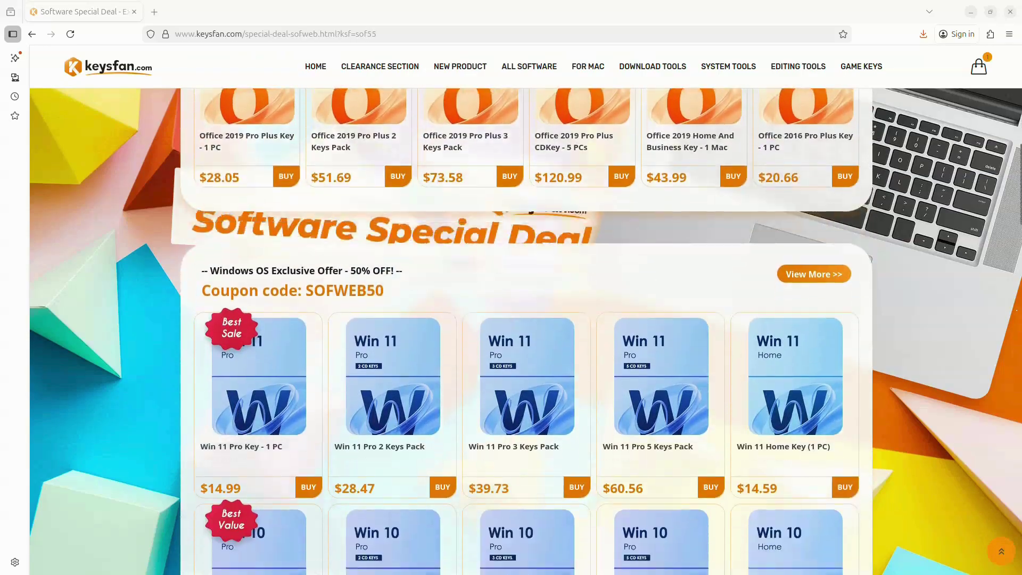
{"action": "scroll", "coordinate": [315, 356], "scroll_direction": "down", "scroll_amount": 1}
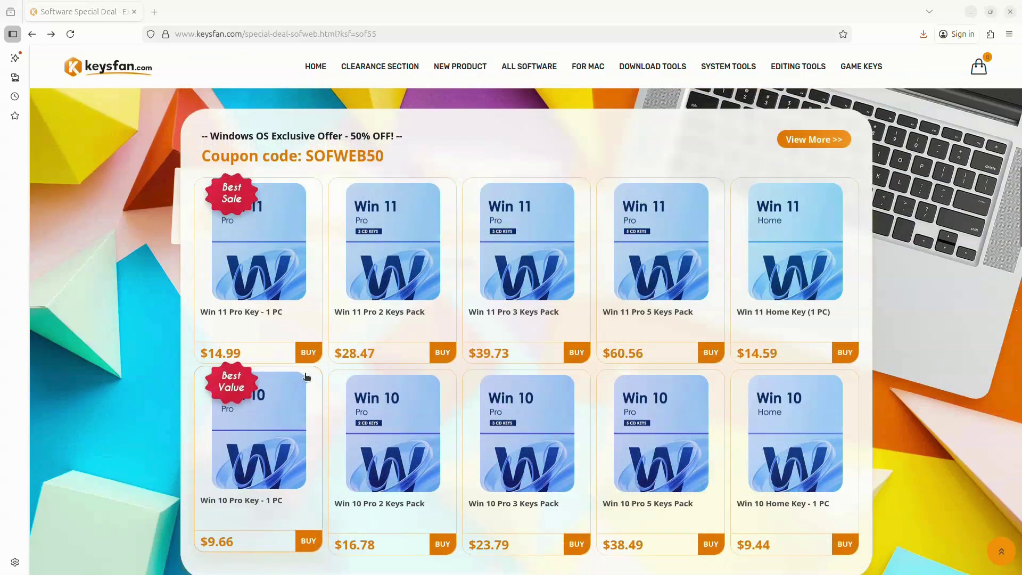
{"action": "left_click", "coordinate": [314, 354]}
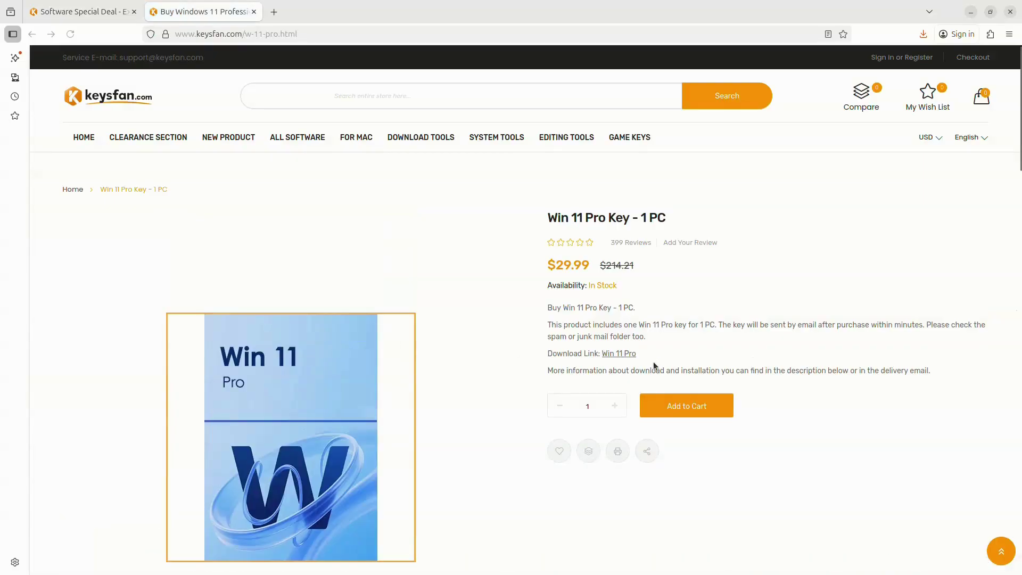
{"action": "left_click", "coordinate": [695, 410]}
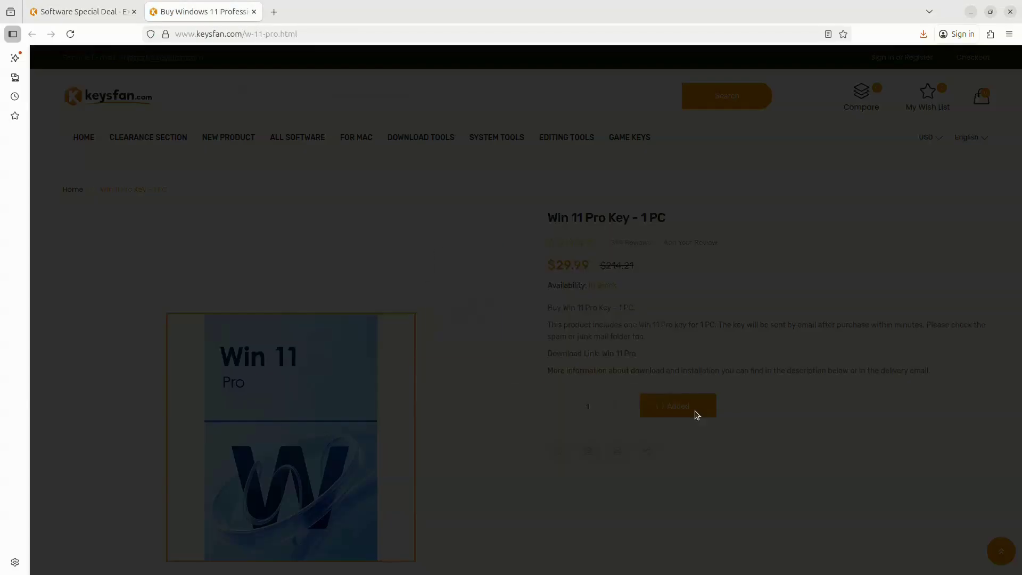
{"action": "left_click", "coordinate": [602, 378]}
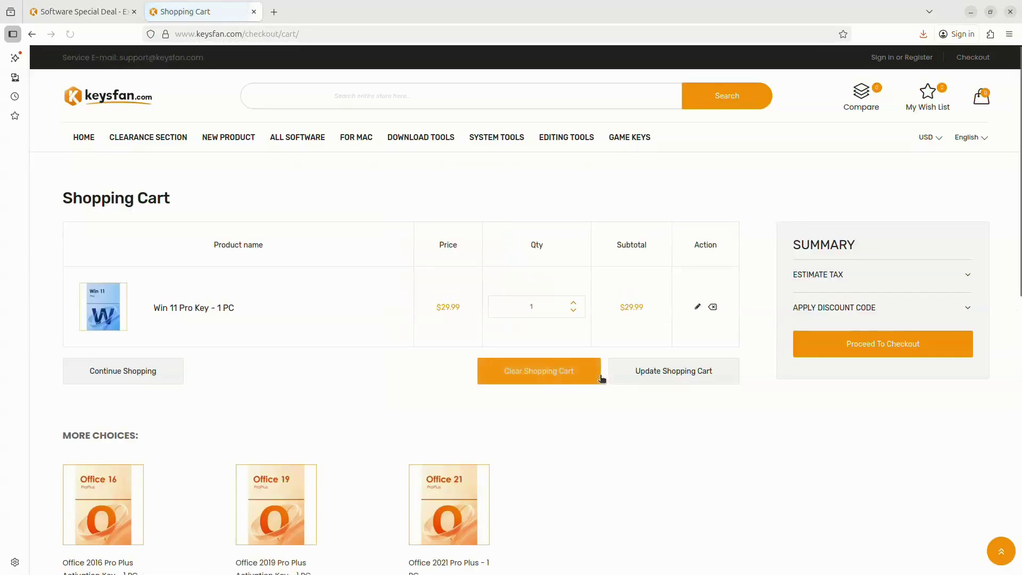
- Apply coupon SOFWEB50, place the $14.99 order, pay via PayPal, then go to the Rufus site
{"action": "left_click", "coordinate": [872, 367]}
{"action": "left_click", "coordinate": [874, 413]}
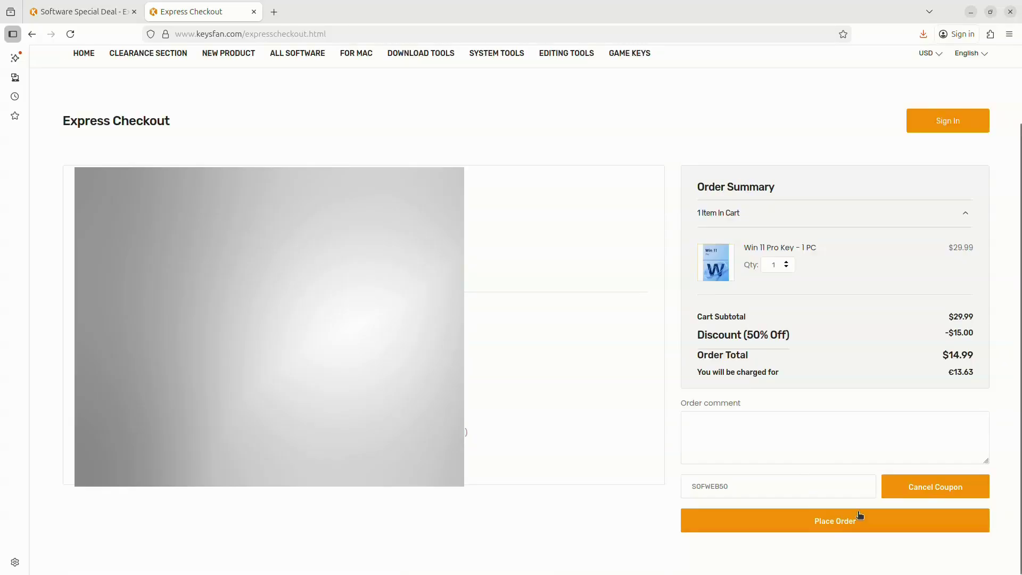
{"action": "left_click", "coordinate": [903, 520]}
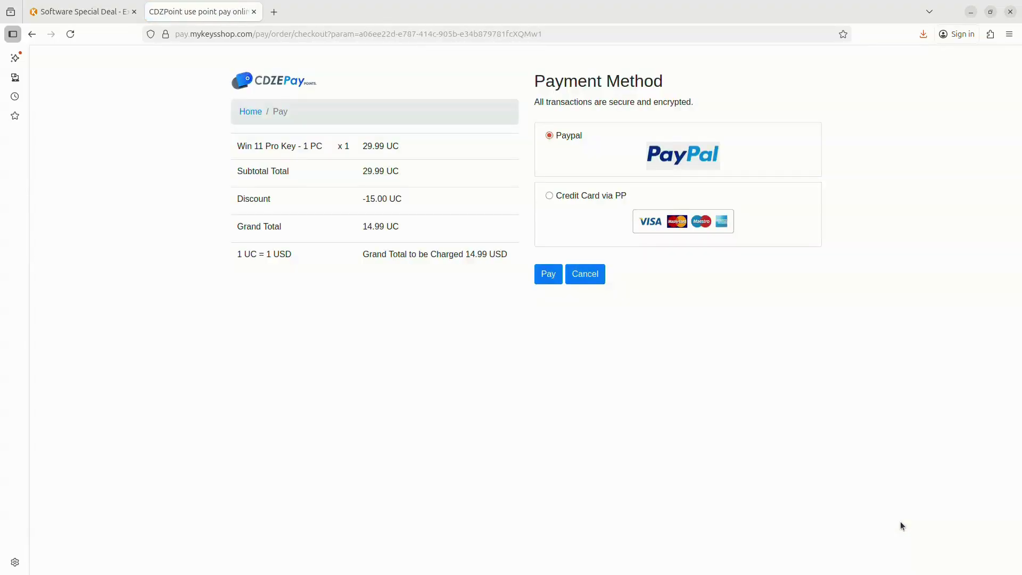
{"action": "left_click", "coordinate": [571, 196]}
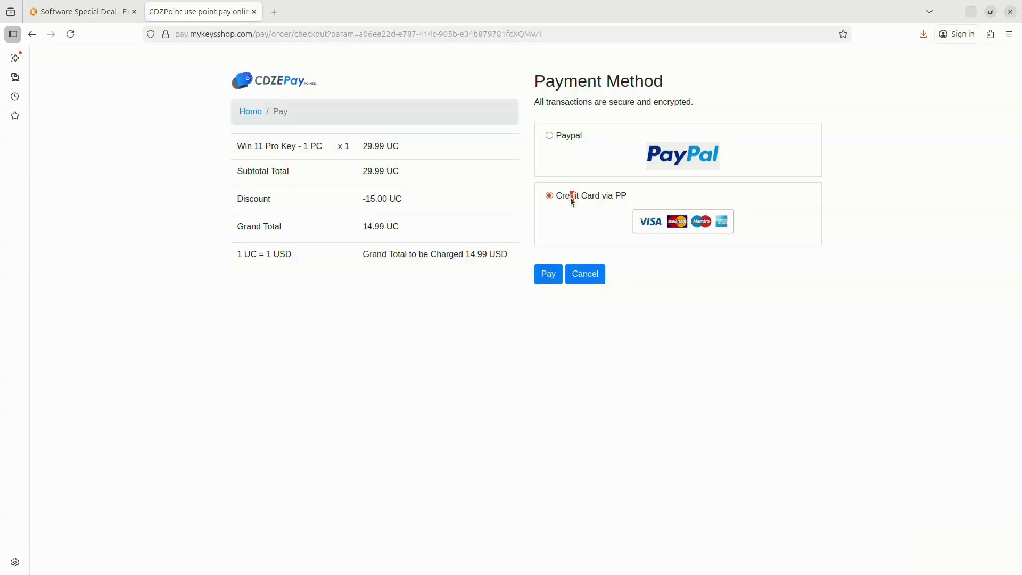
{"action": "left_click", "coordinate": [576, 136]}
{"action": "left_click", "coordinate": [550, 275]}
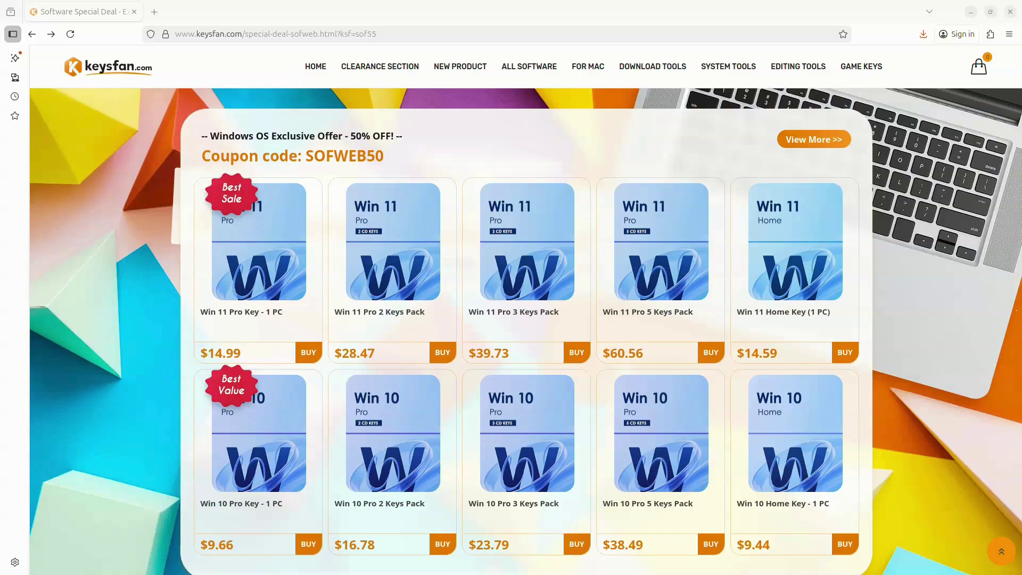
{"action": "key", "text": "alt+Right"}
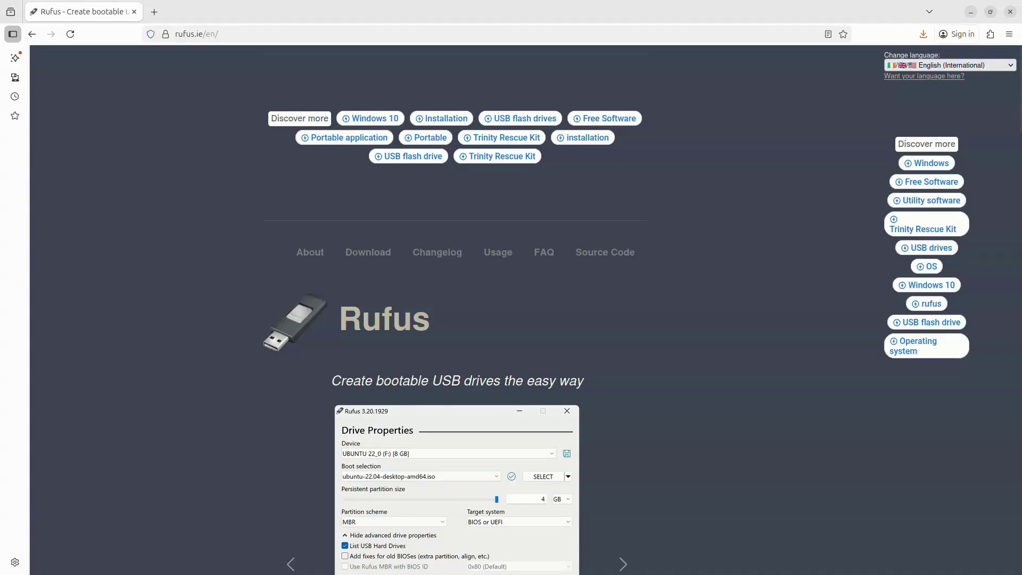
- Scroll down through the Rufus page
{"action": "scroll", "coordinate": [511, 309], "scroll_direction": "down", "scroll_amount": 3}
{"action": "scroll", "coordinate": [511, 309], "scroll_direction": "down", "scroll_amount": 2}
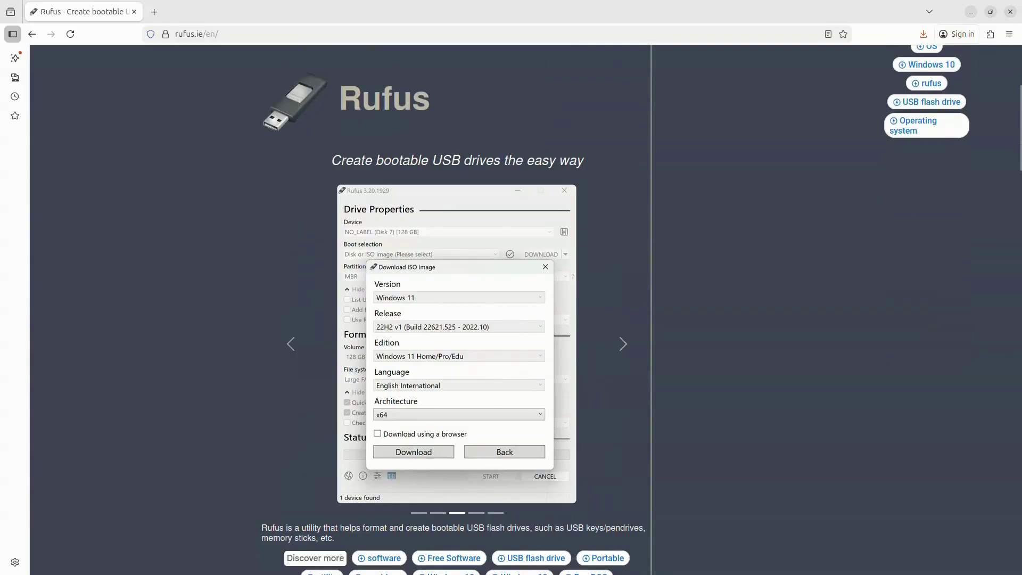
{"action": "scroll", "coordinate": [511, 309], "scroll_direction": "down", "scroll_amount": 1}
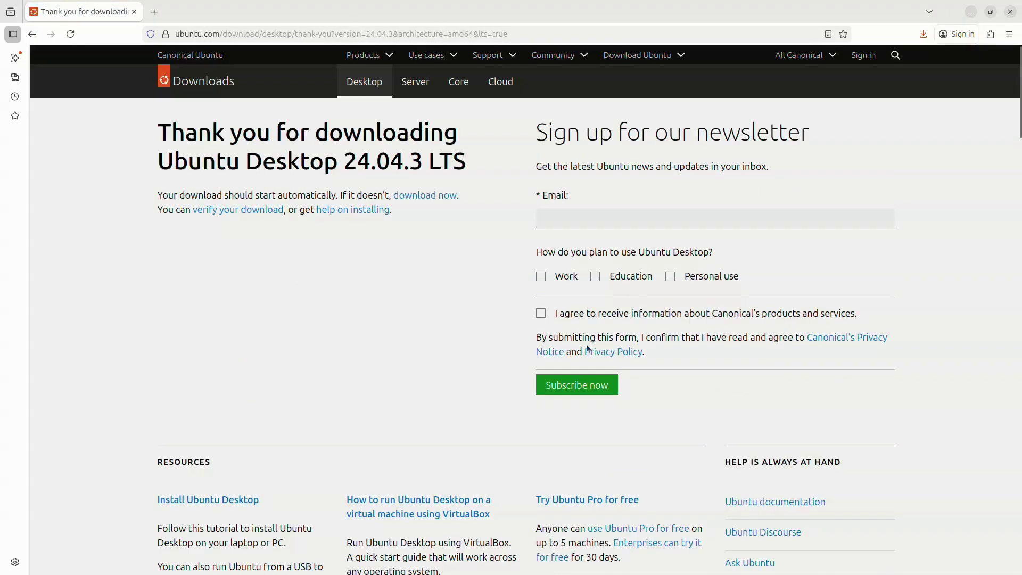
- Mark the Ubuntu download as intended for Personal use
{"action": "left_click", "coordinate": [671, 278]}
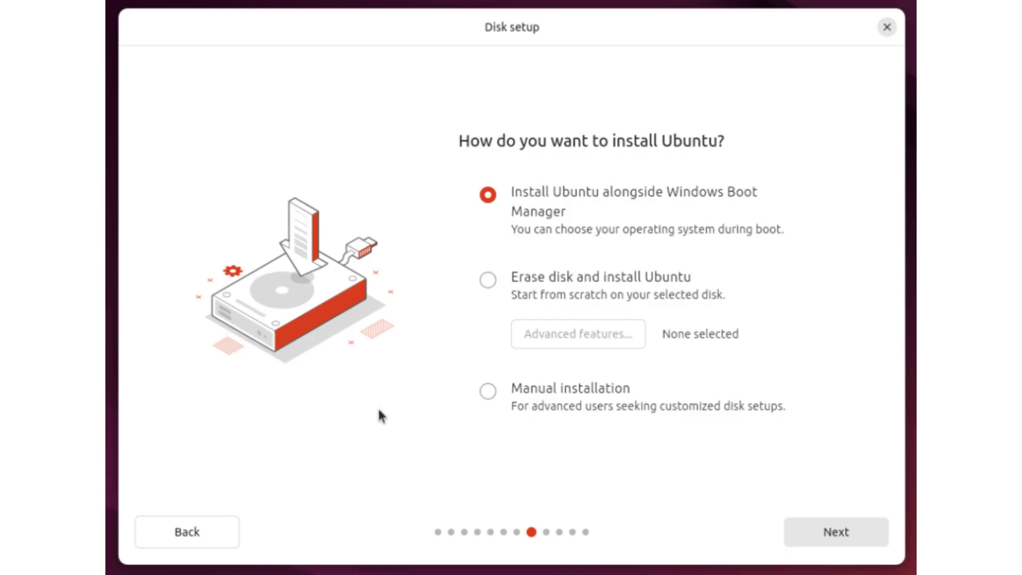